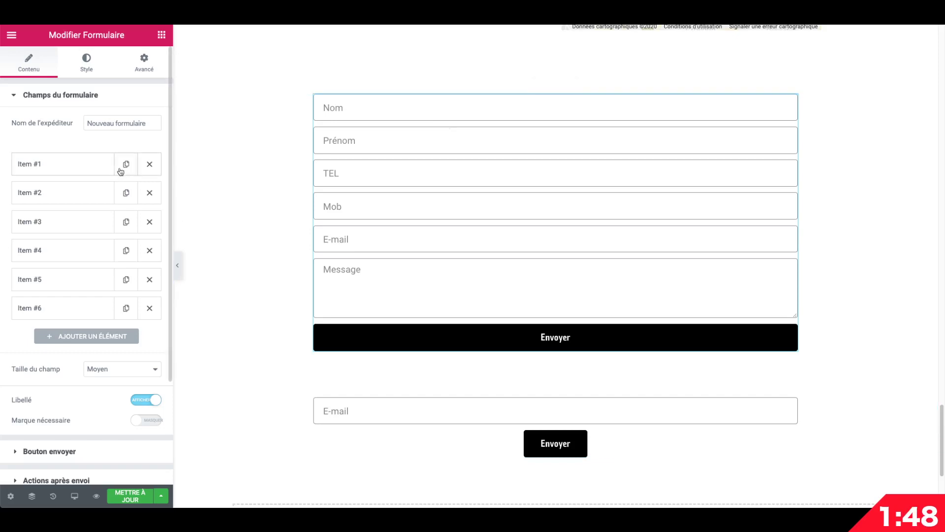
- Set the column width of the contact form's Nom field to 50%
click(63, 168)
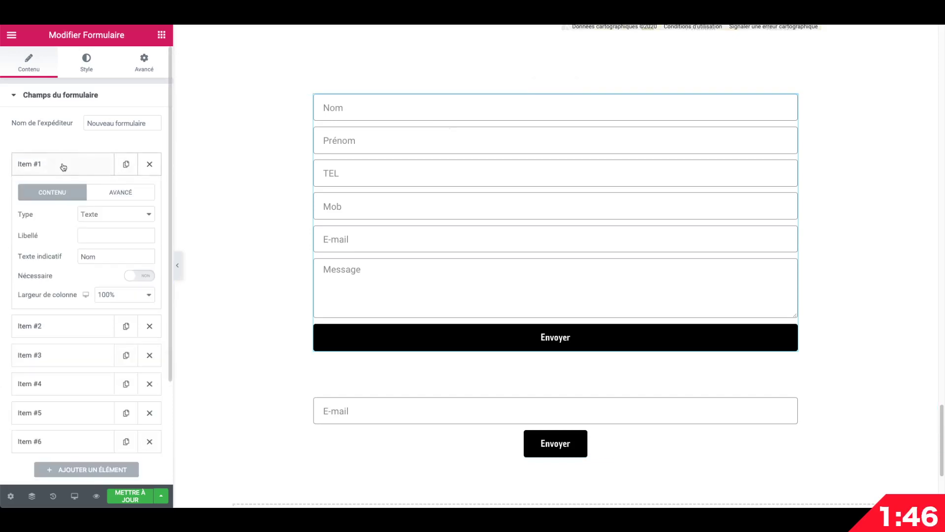
click(137, 294)
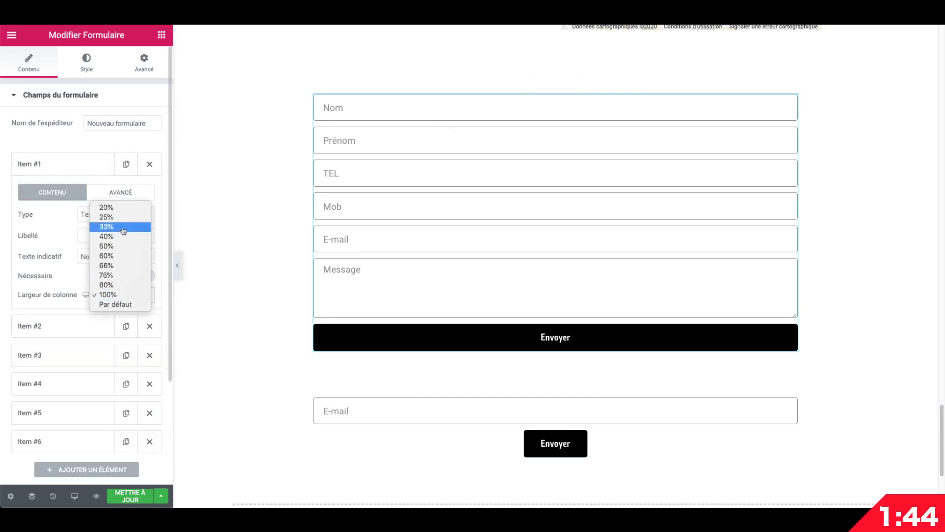
click(129, 246)
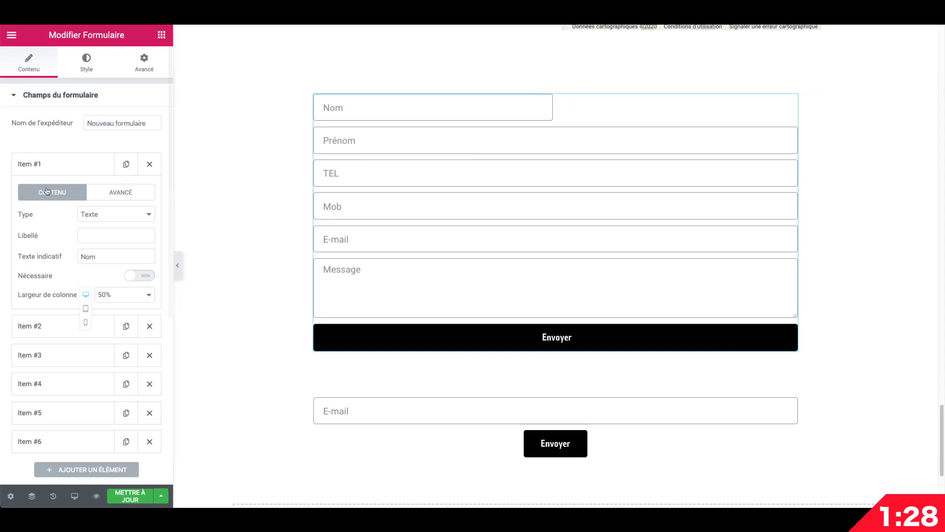
click(69, 167)
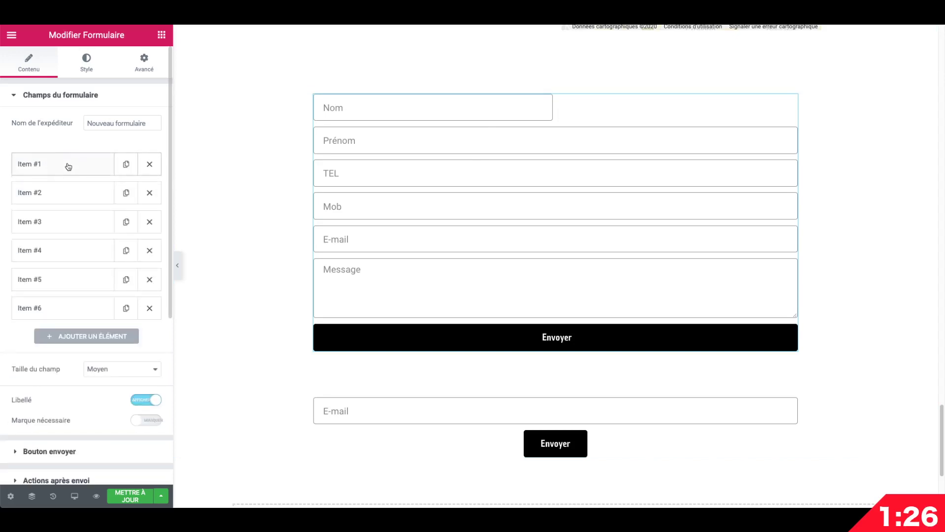
- Try a 60% column width for the Prénom field, then set it to 50% beside the Nom field
click(68, 194)
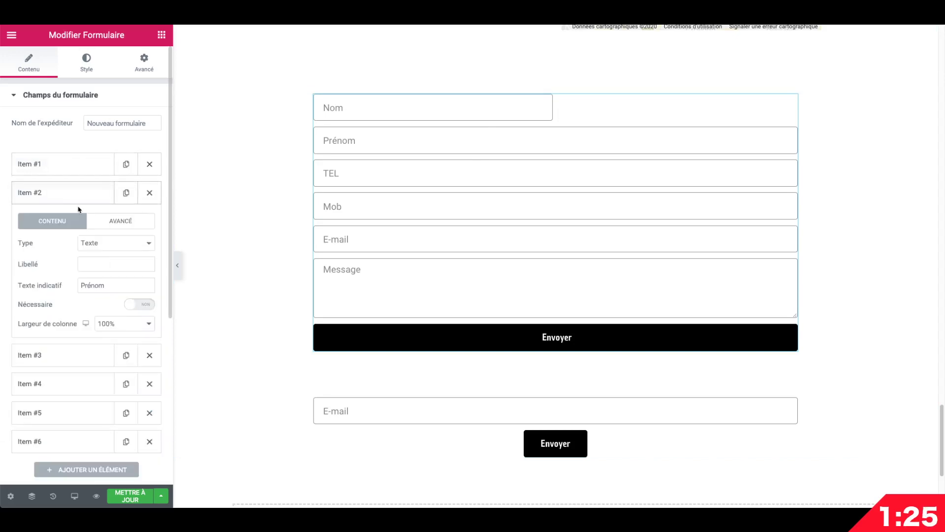
click(125, 325)
click(126, 287)
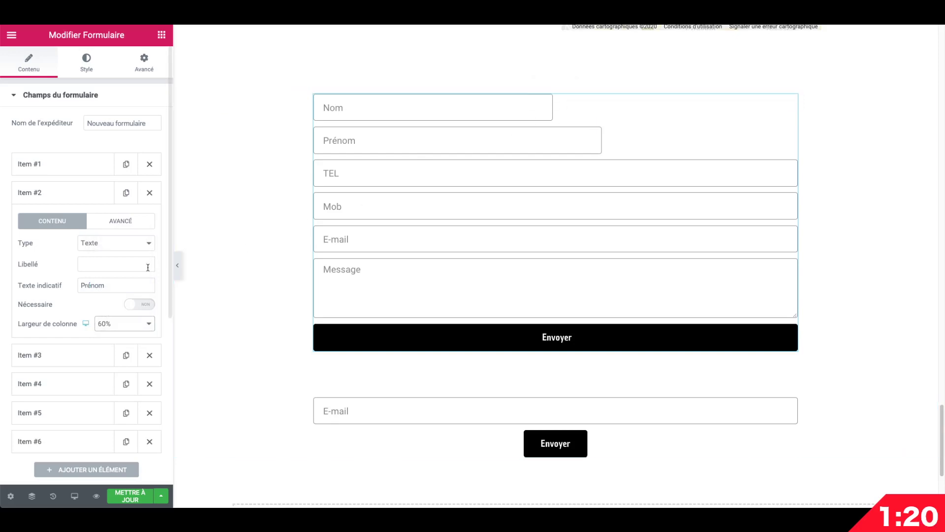
click(127, 324)
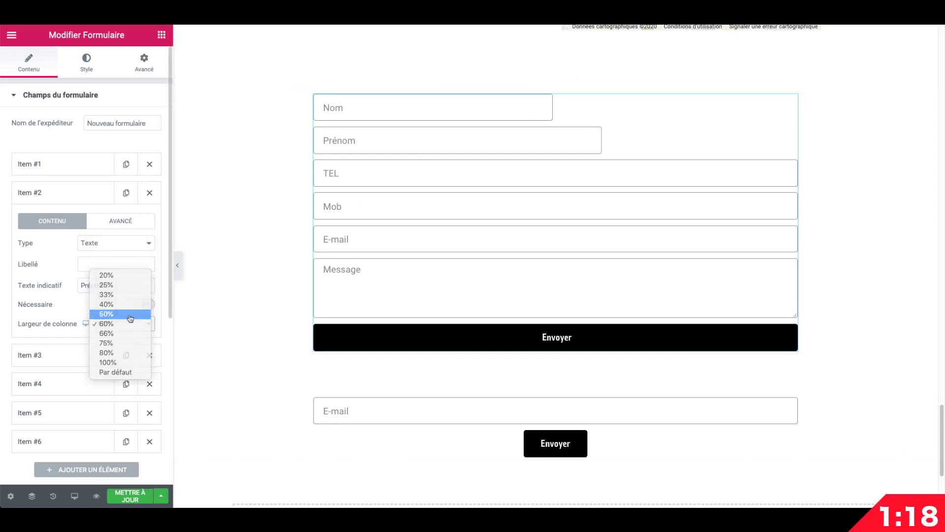
click(130, 316)
- Try a 40% column width for the Prénom field, then restore it to 50%
click(130, 322)
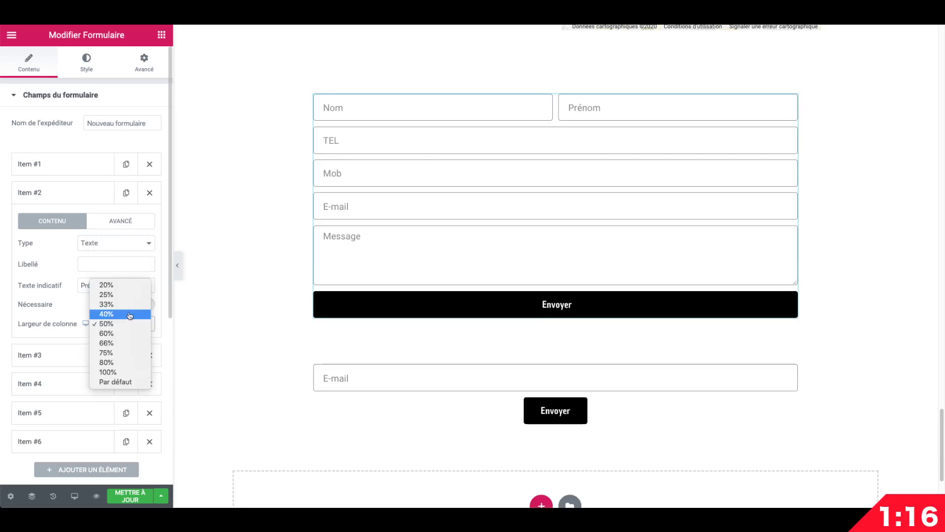
key(Return)
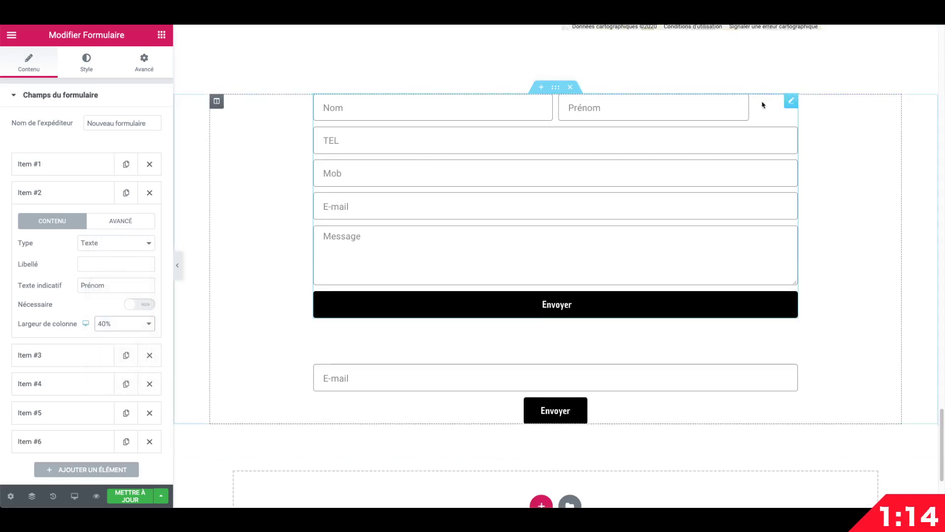
click(128, 326)
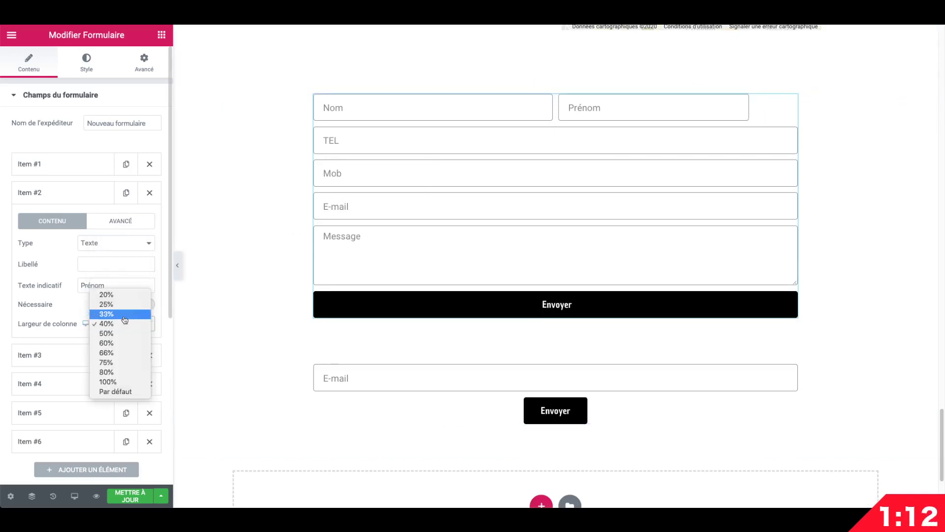
click(83, 353)
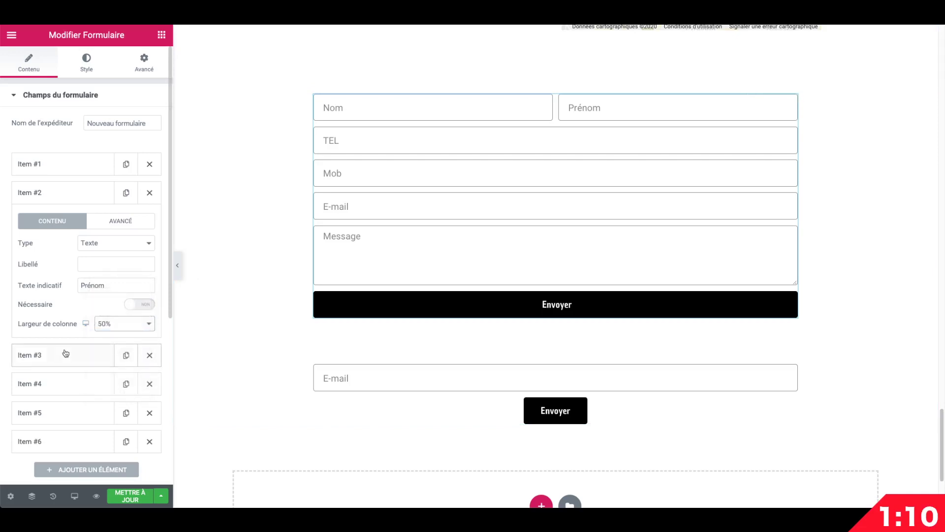
- Set the column width of the contact form's TEL field to 50%
click(69, 353)
click(115, 352)
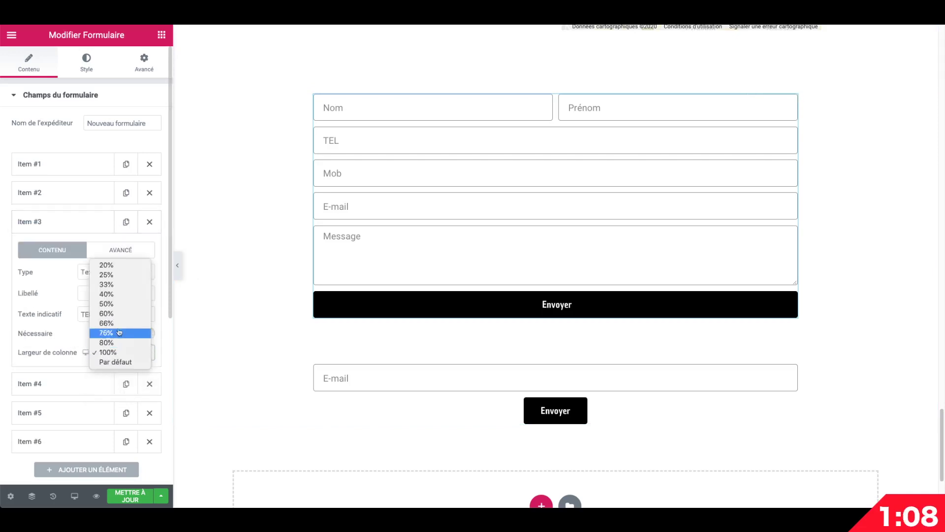
click(123, 305)
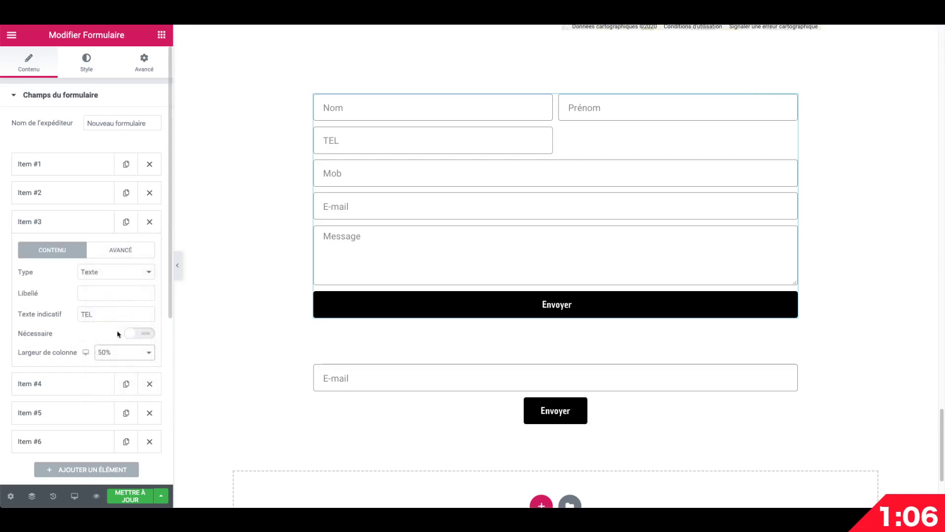
- Set the Mob field's column width to 50% and collapse its settings
click(82, 387)
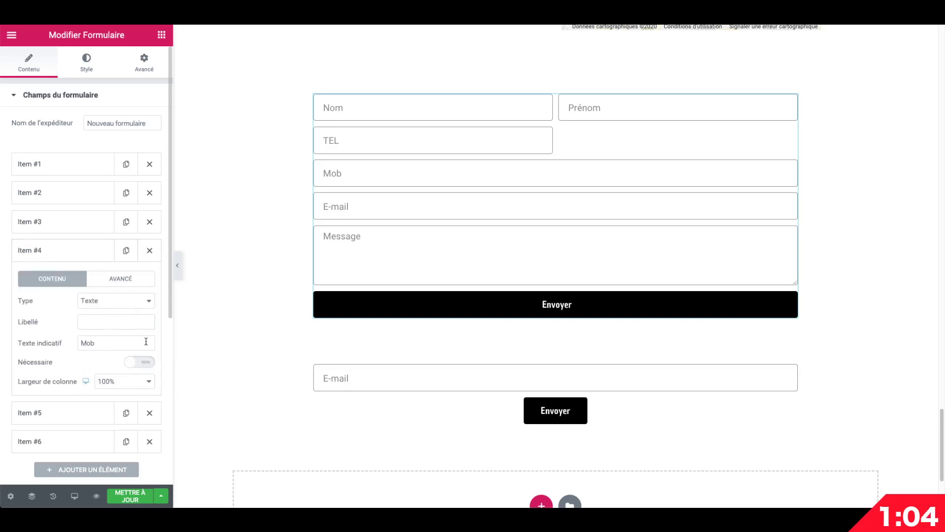
click(136, 380)
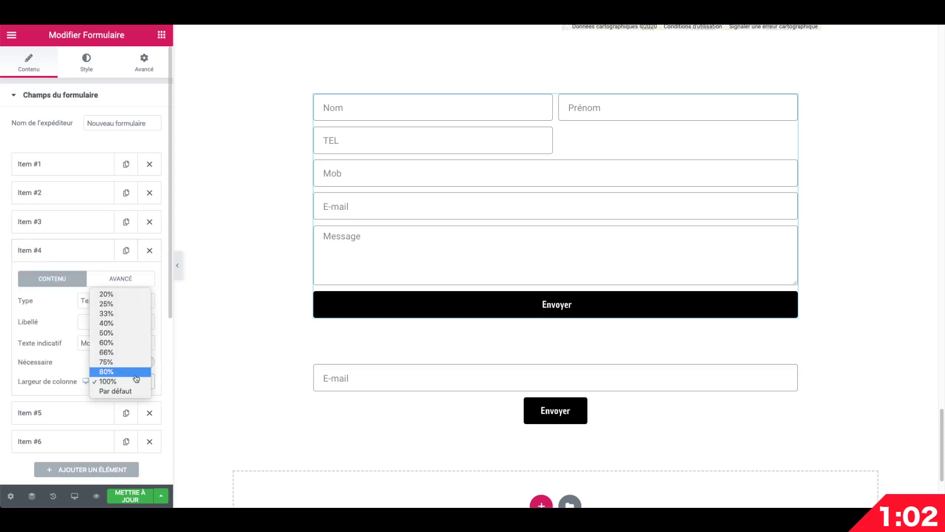
click(134, 334)
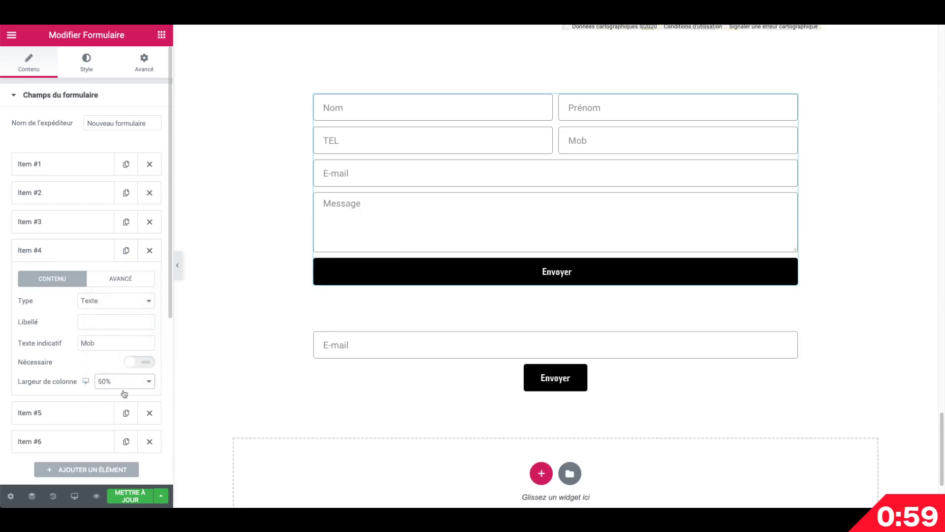
click(71, 251)
- Set the column width of the contact form's E-mail field to 66%
click(74, 284)
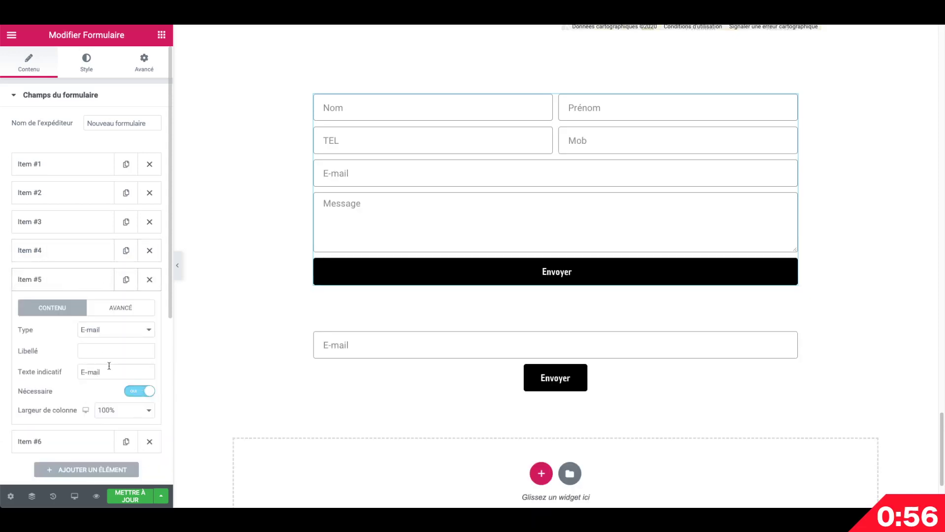
click(124, 414)
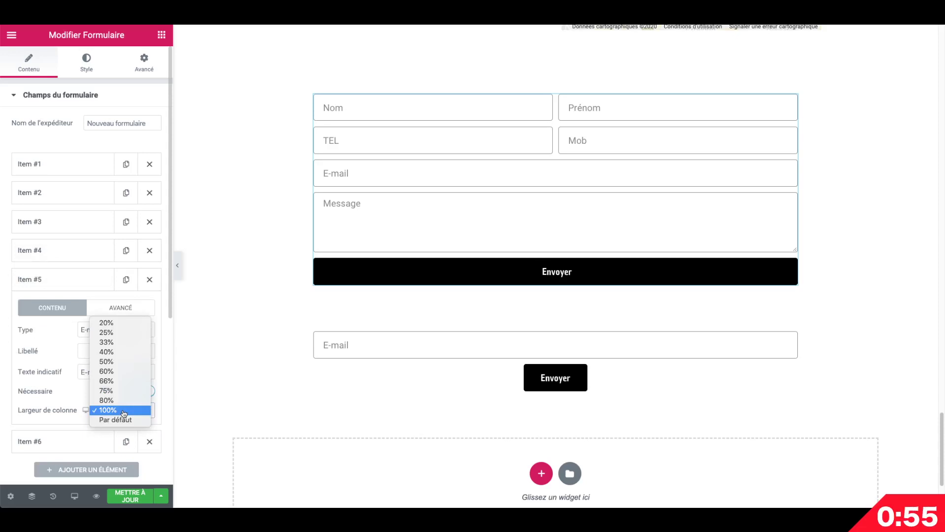
click(128, 382)
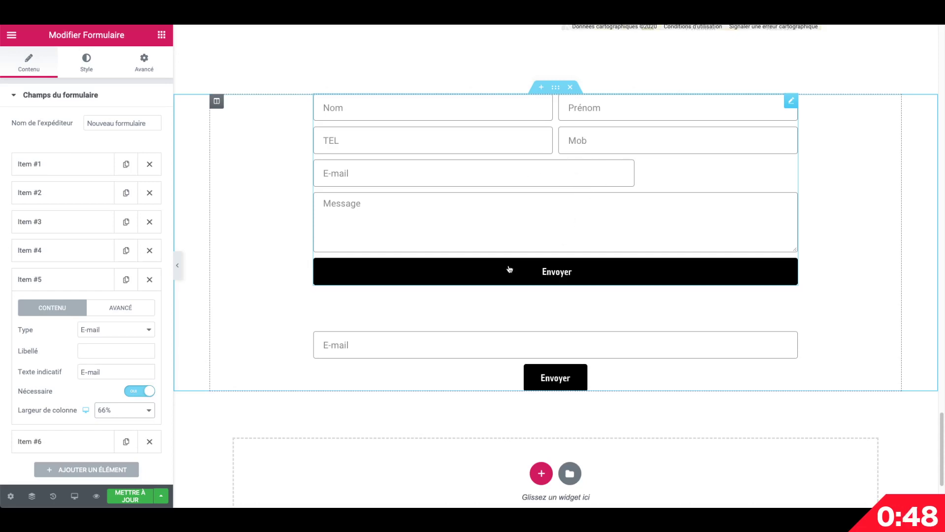
- Open the single-field form below for editing and set its E-mail field's column width to 66%
scroll(509, 269, down, 1)
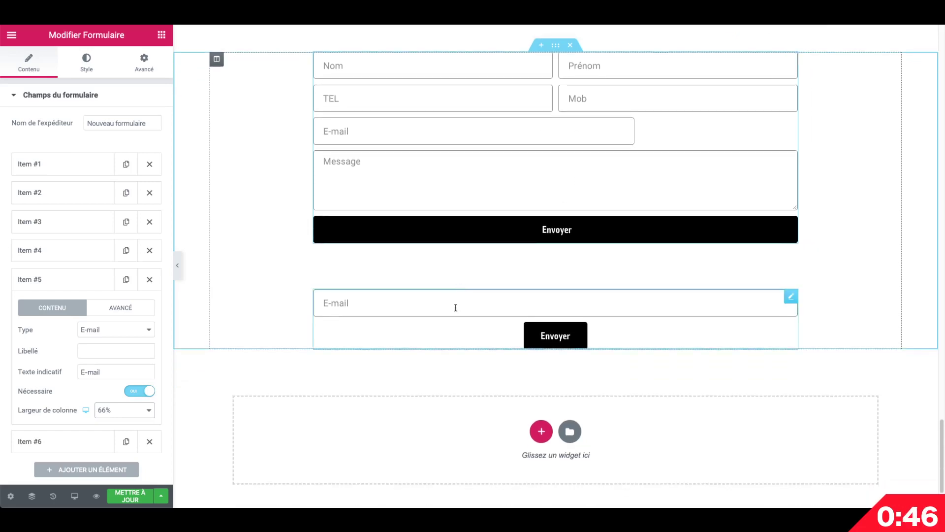
click(790, 297)
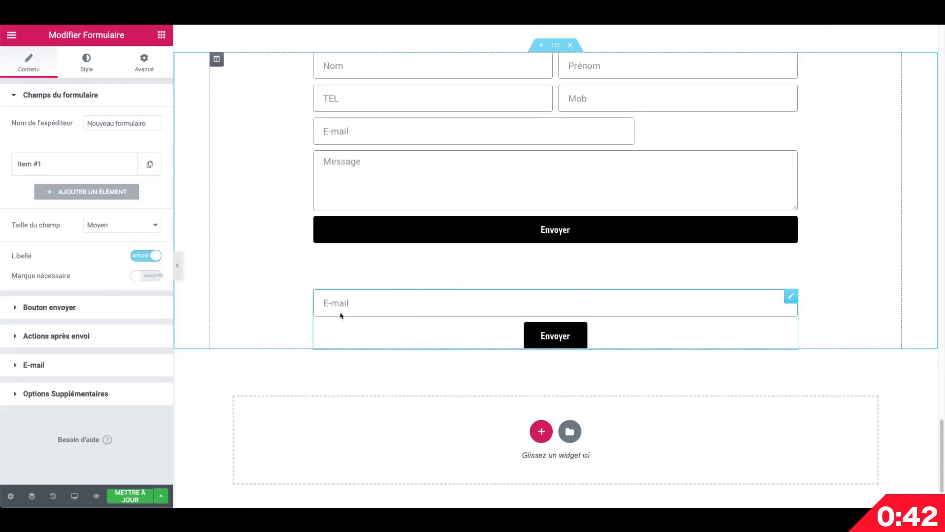
click(50, 165)
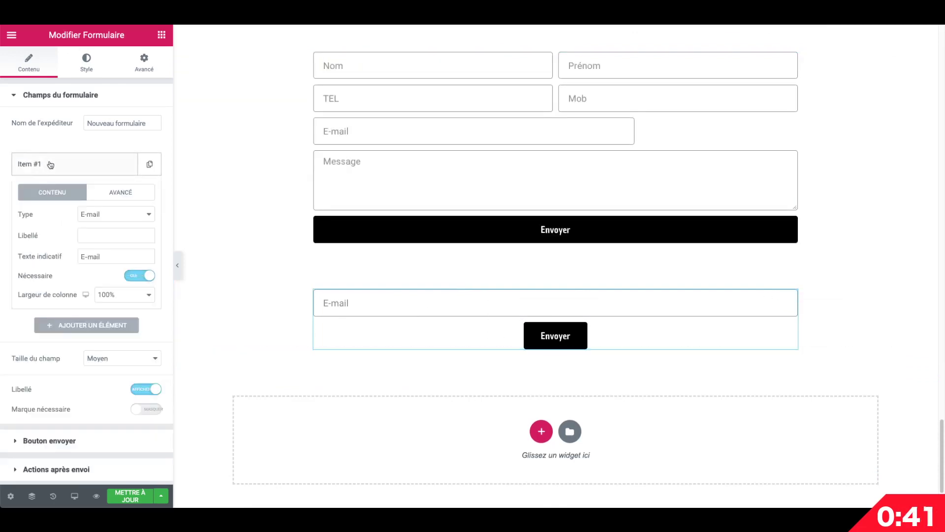
click(121, 295)
click(122, 267)
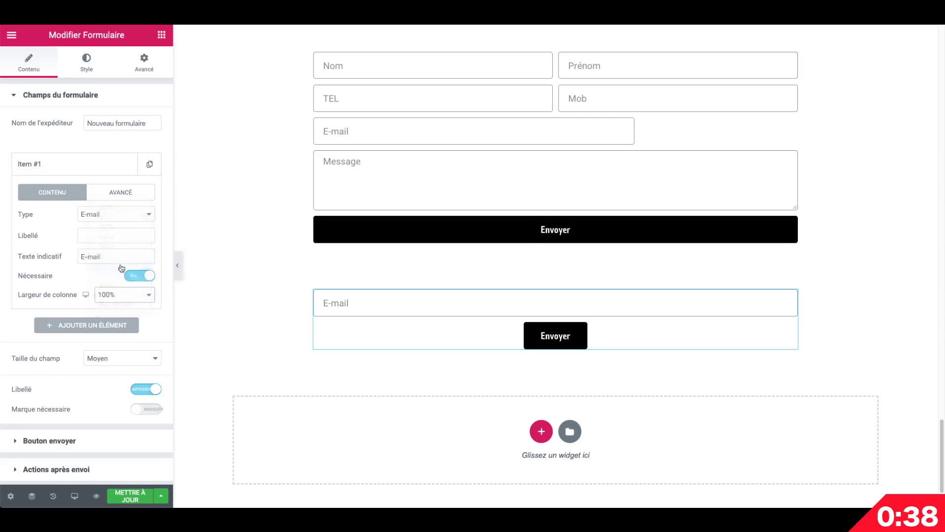
click(48, 156)
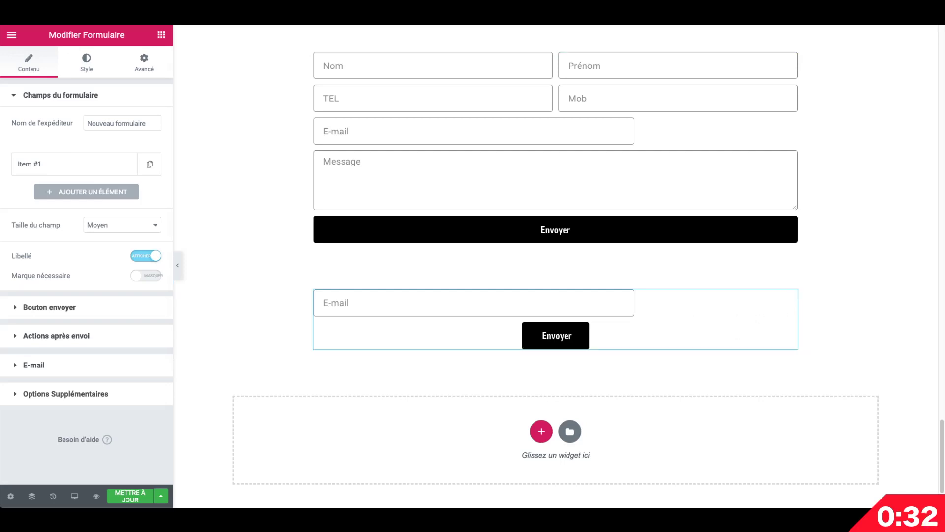
- Set the second form's Envoyer button to a 33% column width and align it right
click(59, 309)
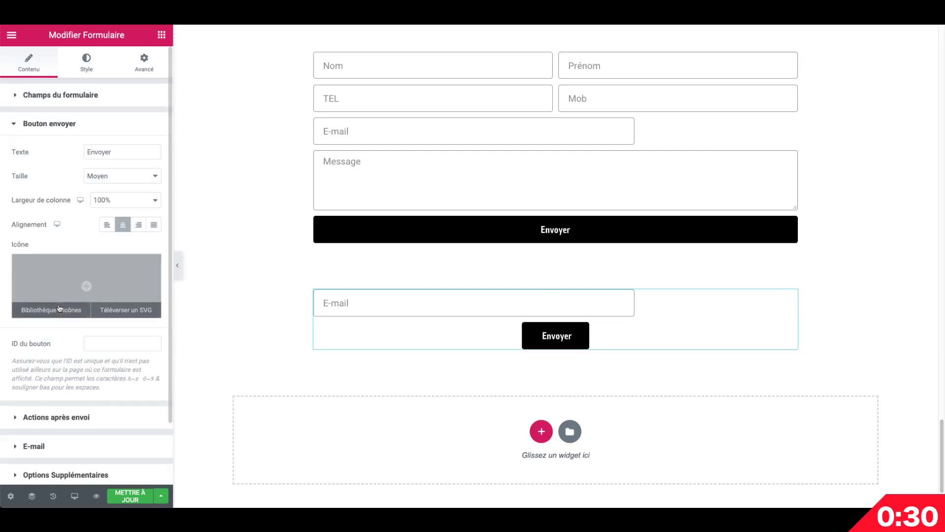
click(155, 199)
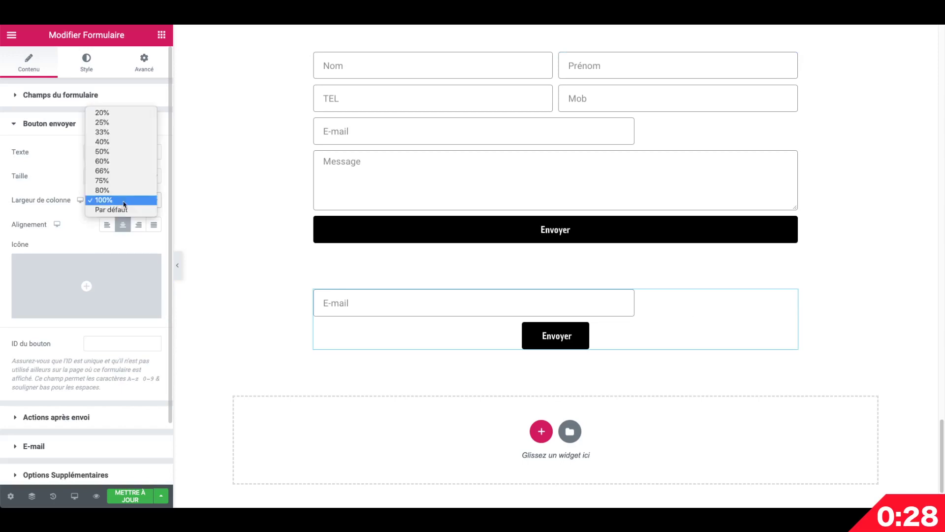
click(120, 132)
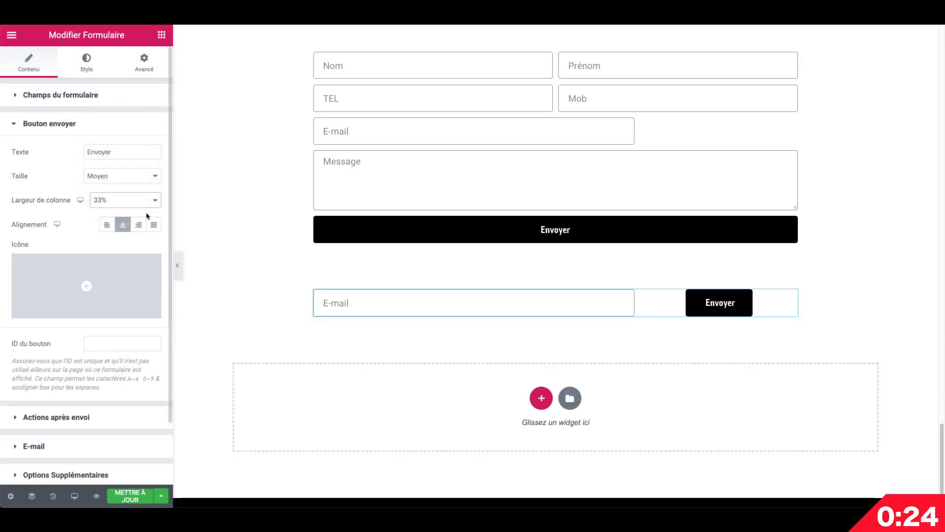
click(139, 227)
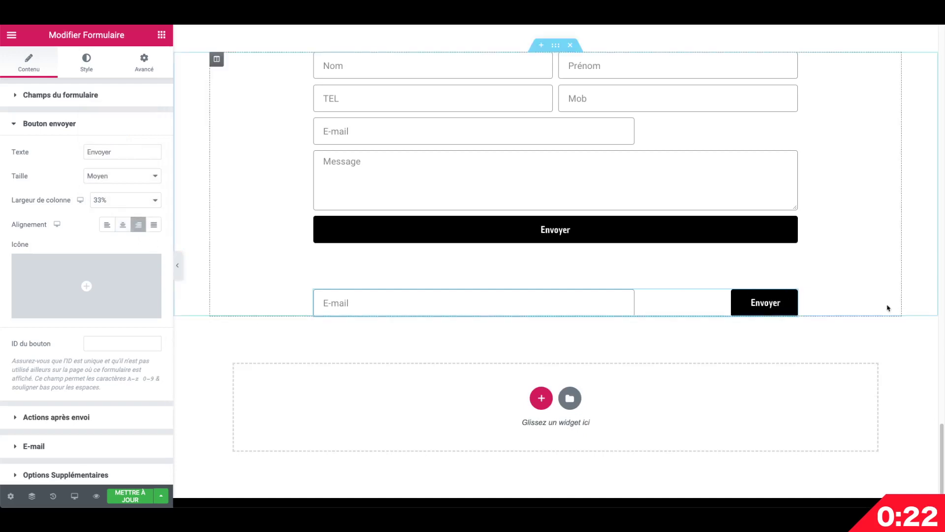
- Reduce the second form's Envoyer button column width to 25% and collapse the button settings
click(127, 200)
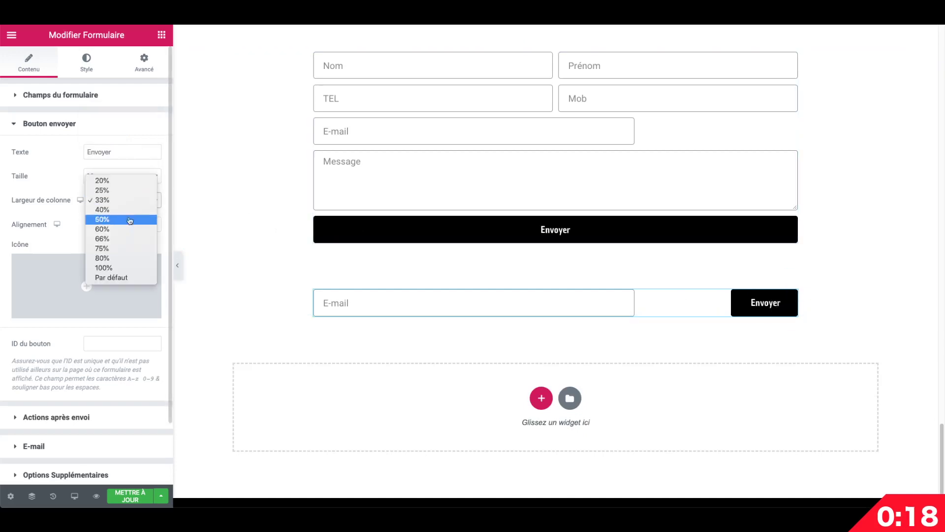
click(127, 190)
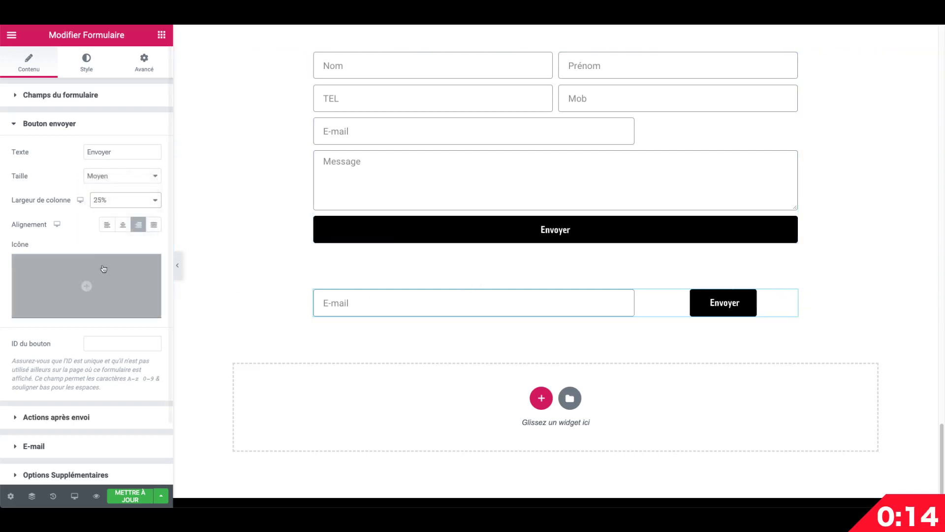
click(102, 130)
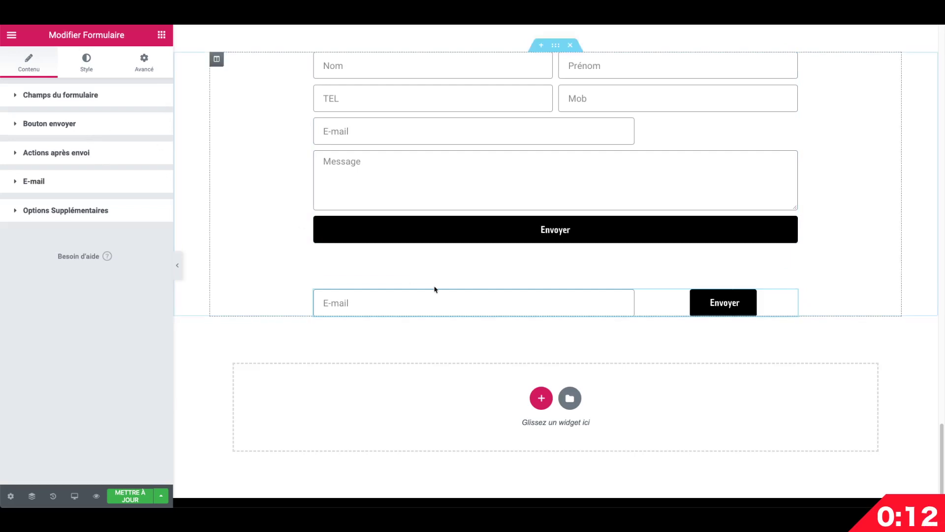
- Set the column width of the second form's E-mail field to 75%
click(470, 299)
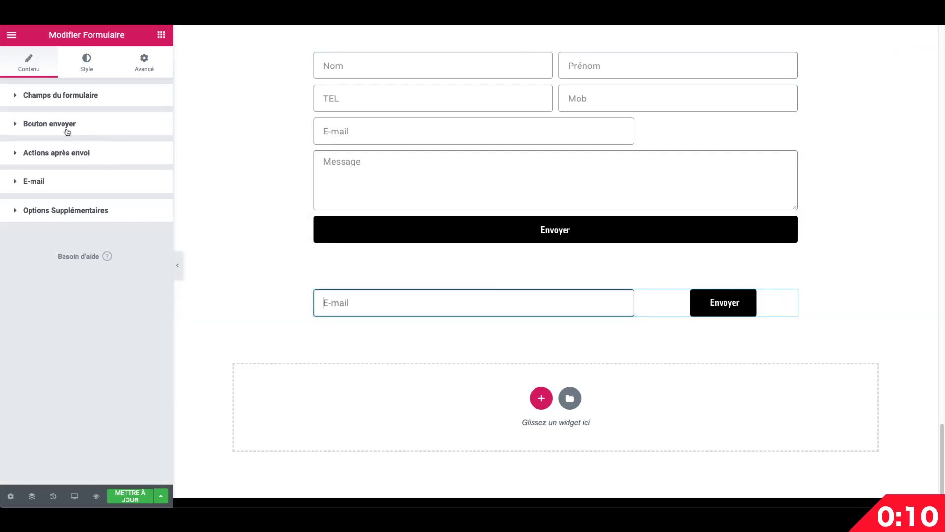
click(77, 96)
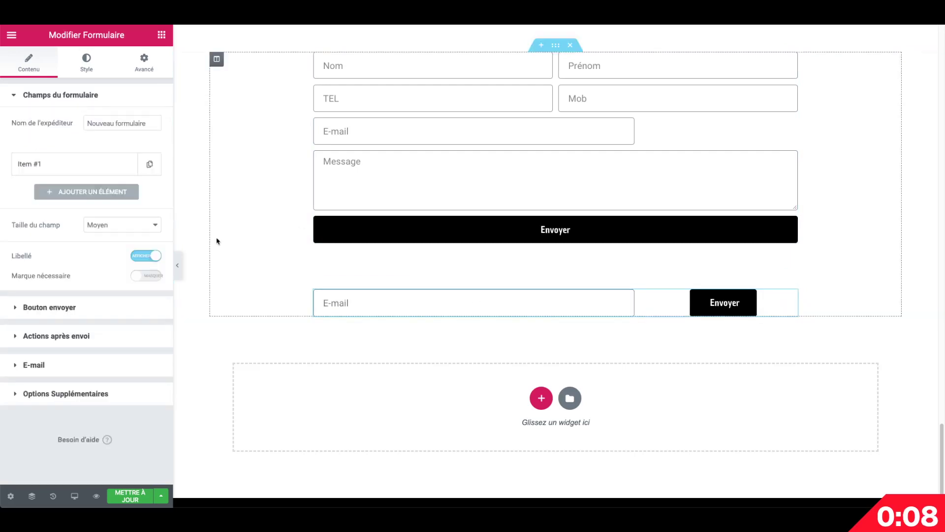
click(99, 164)
click(133, 295)
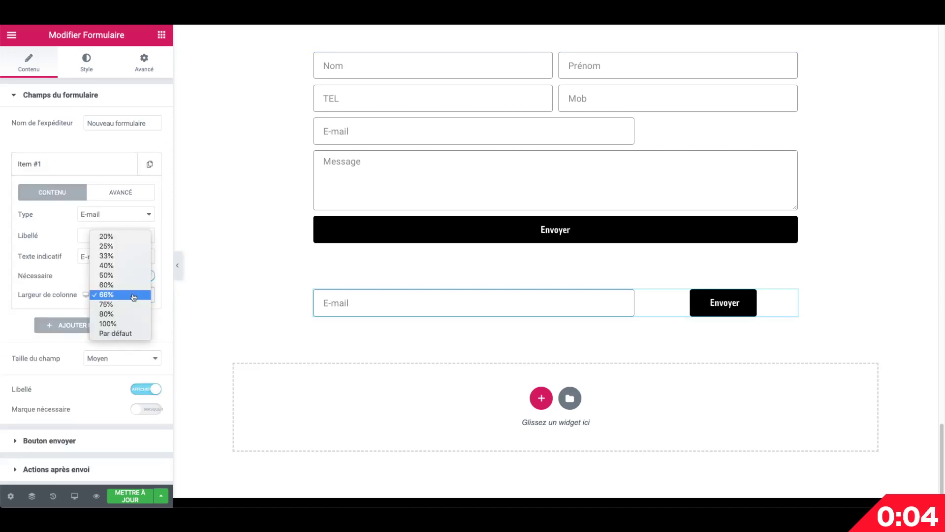
click(131, 306)
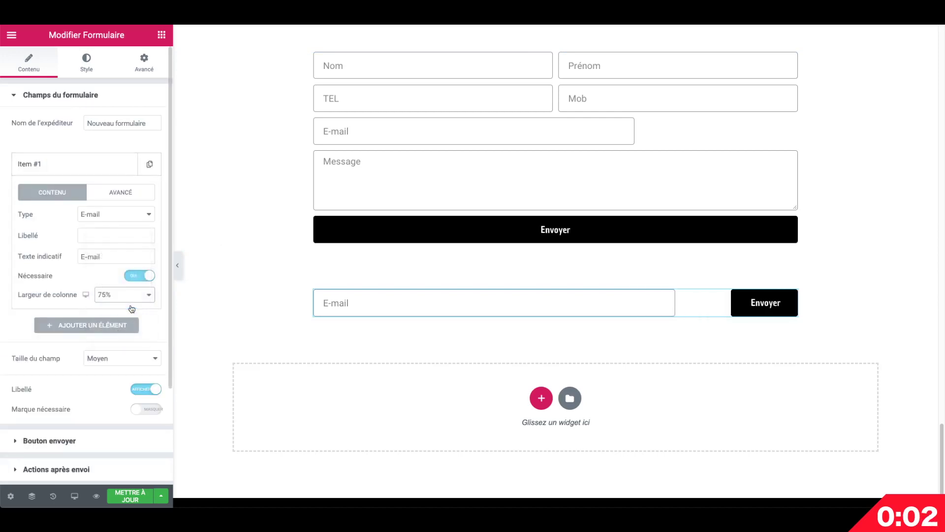
- Try an 80% column width on the second form's E-mail field and set it back to 75%
click(127, 298)
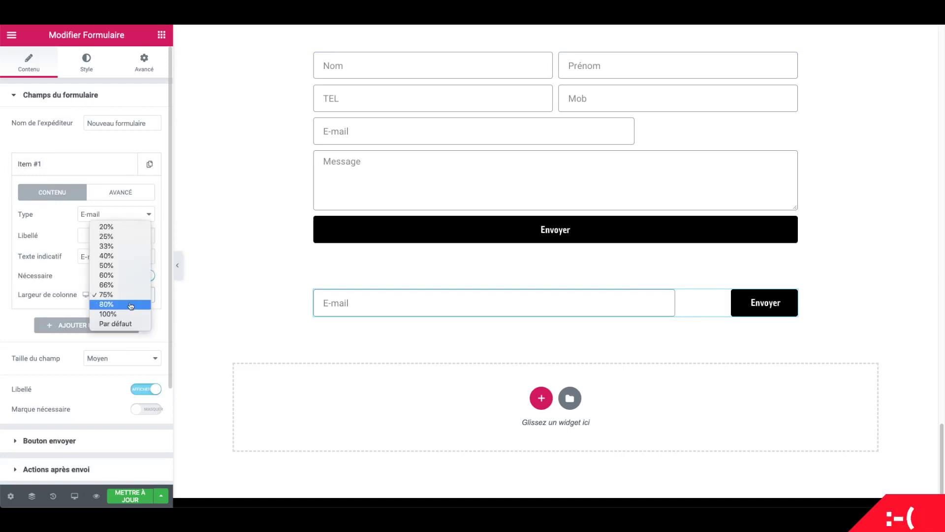
click(131, 307)
click(127, 298)
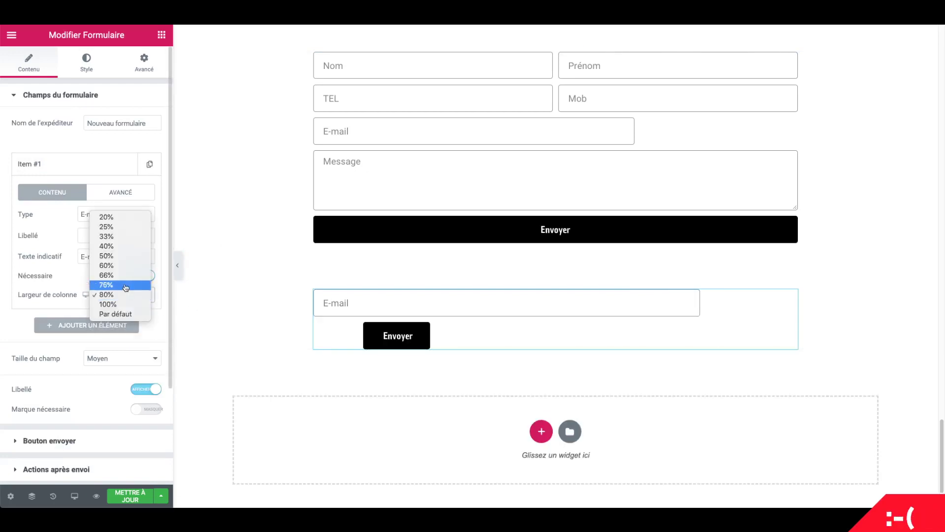
click(127, 287)
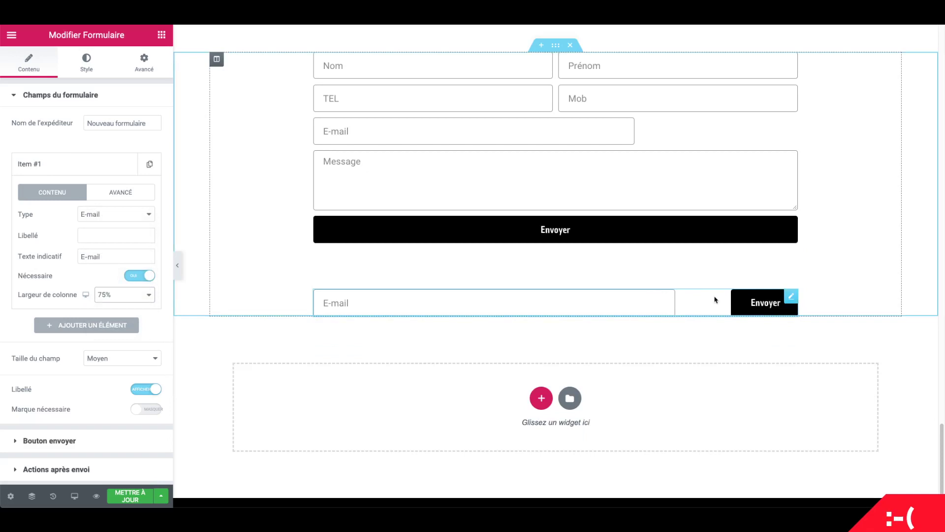
- Set the second form's E-mail field to an 80% column width and its Envoyer button to 20%
click(116, 298)
click(129, 305)
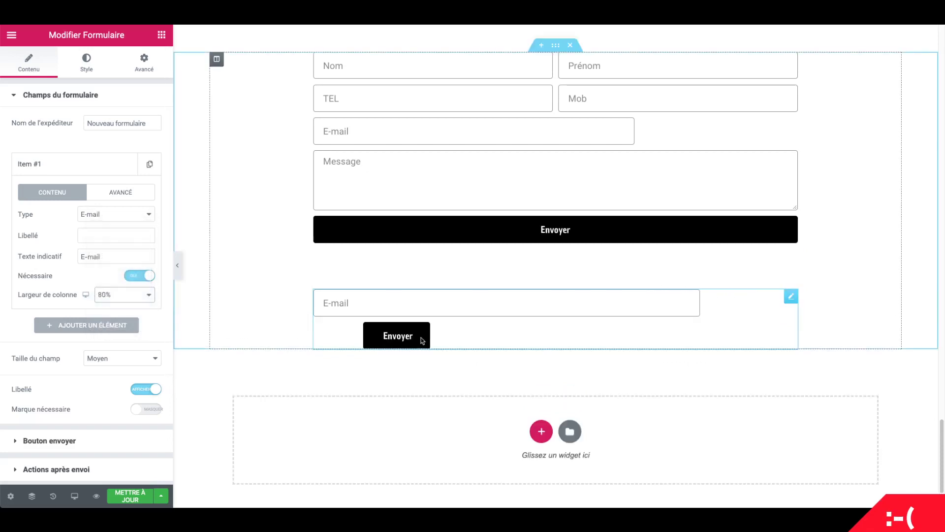
click(69, 444)
click(121, 200)
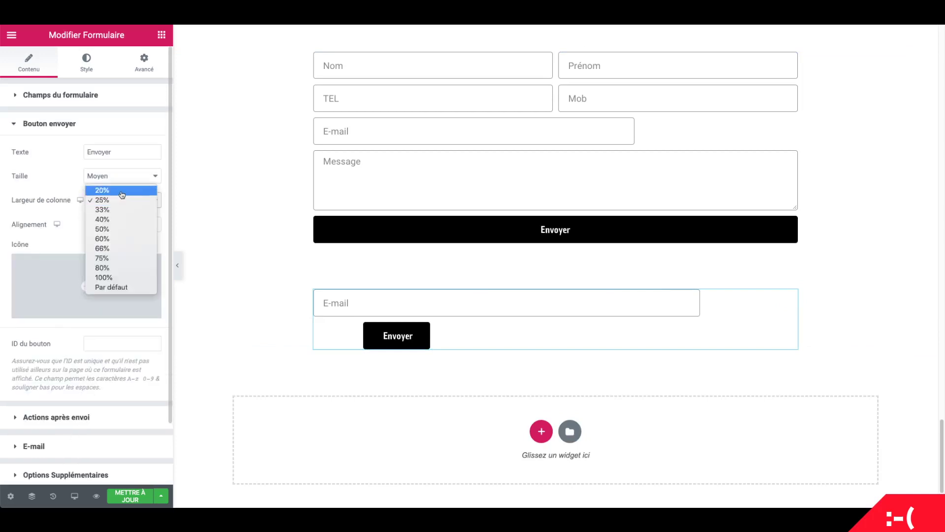
click(121, 191)
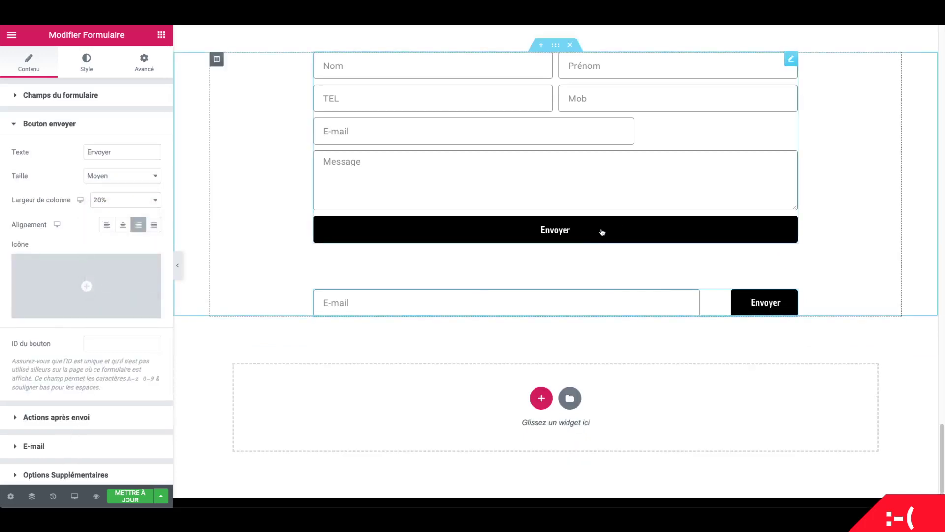
- Open the first form for editing and show its submit button settings
click(476, 220)
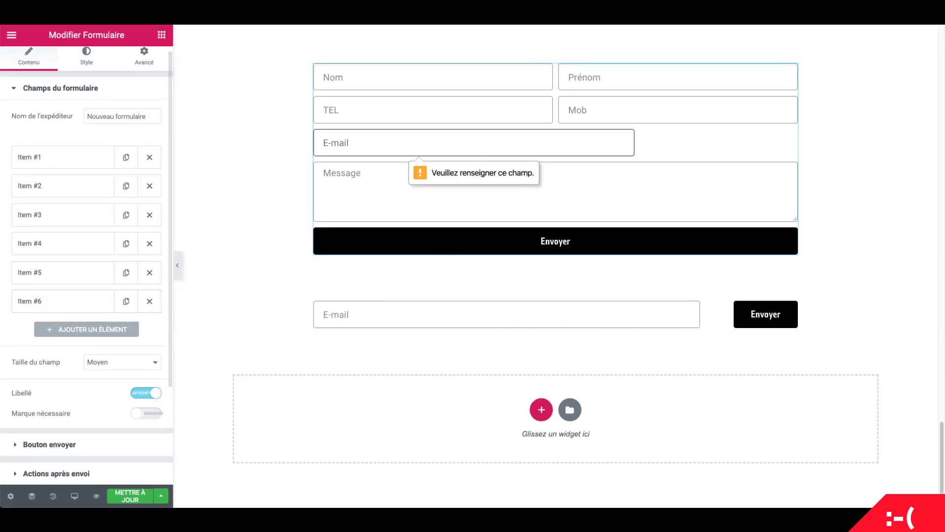
scroll(73, 380, down, 2)
click(64, 407)
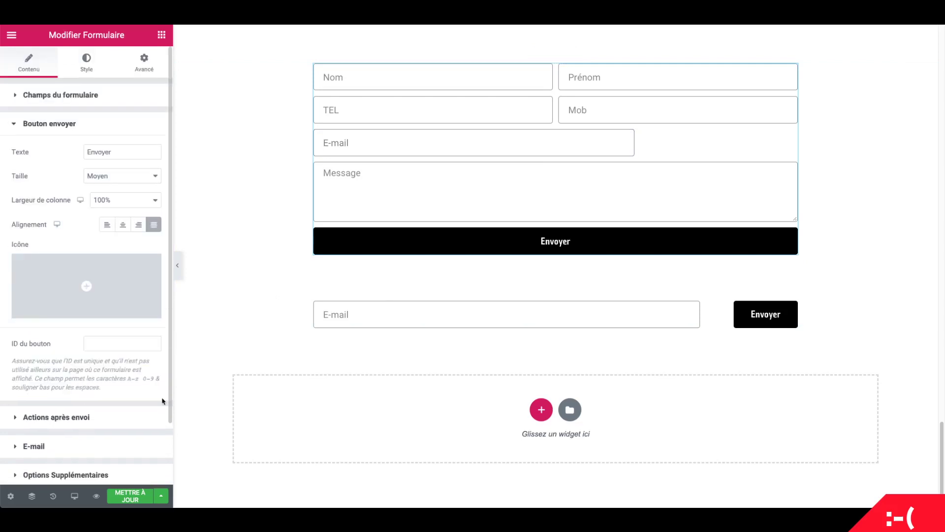
- Try centre, left and right alignment on the first form's Envoyer button and restore justified alignment
click(124, 226)
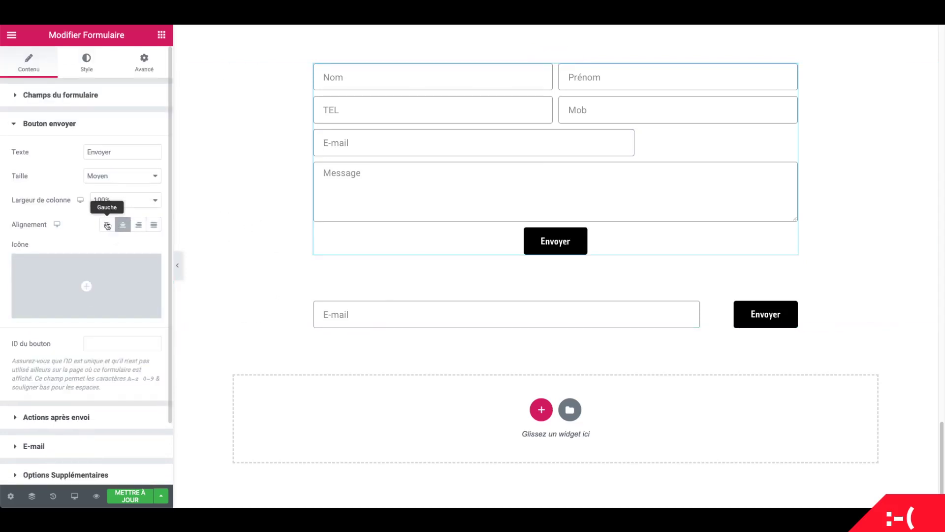
click(107, 225)
click(138, 225)
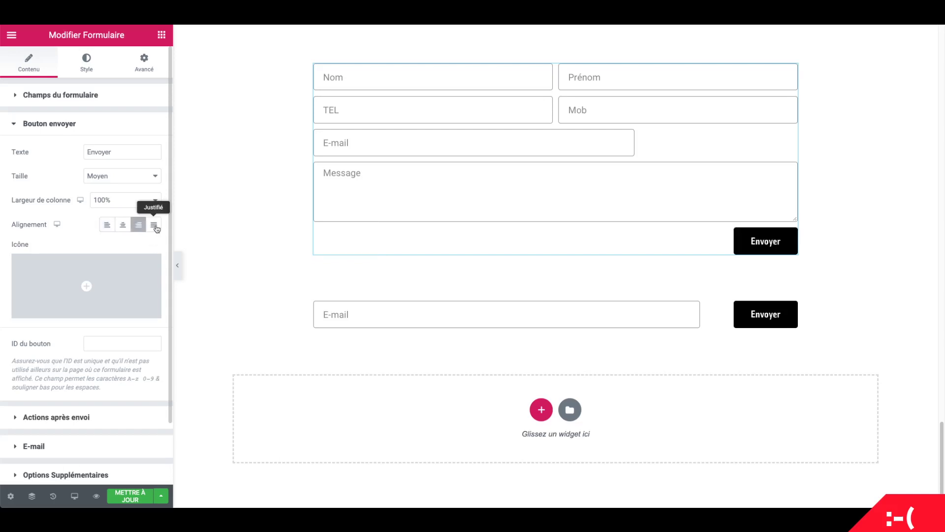
click(153, 224)
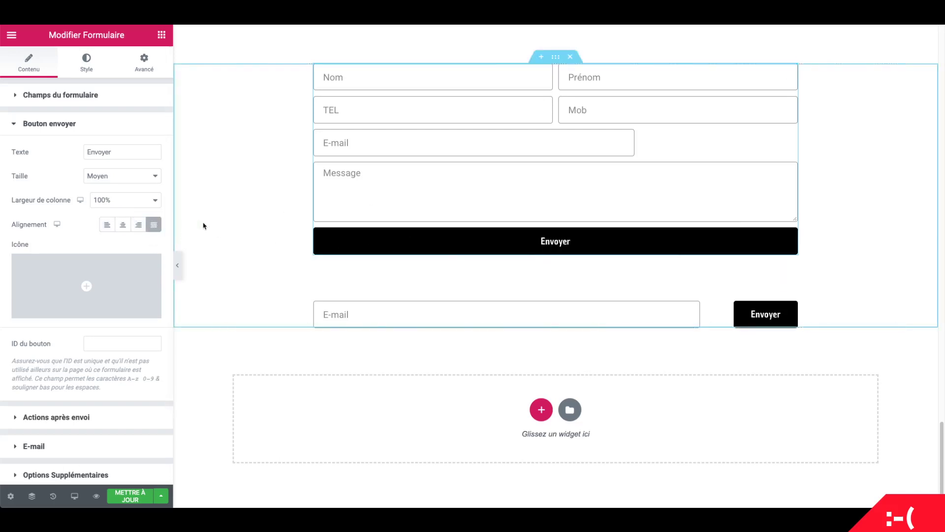
- View the first form's button width options, preview left, centre and right alignment again, and return the button to justified
click(115, 202)
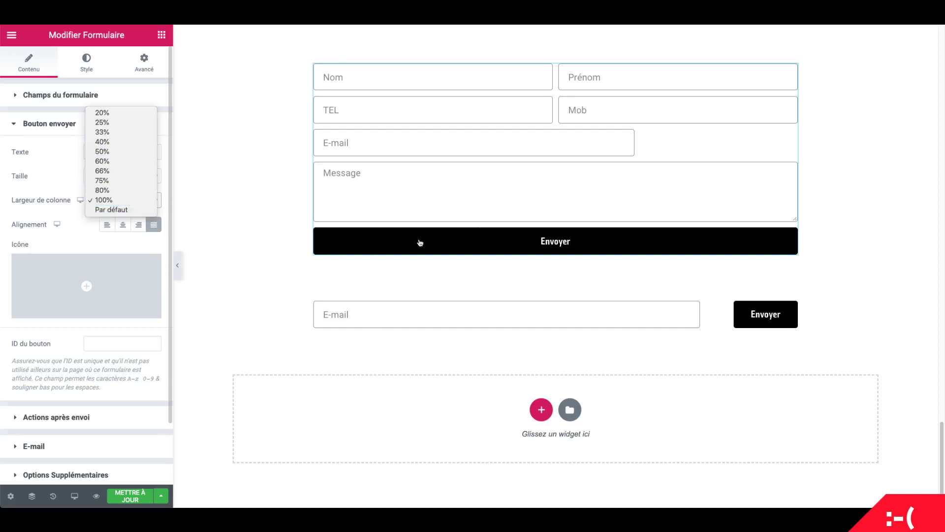
click(112, 227)
click(108, 225)
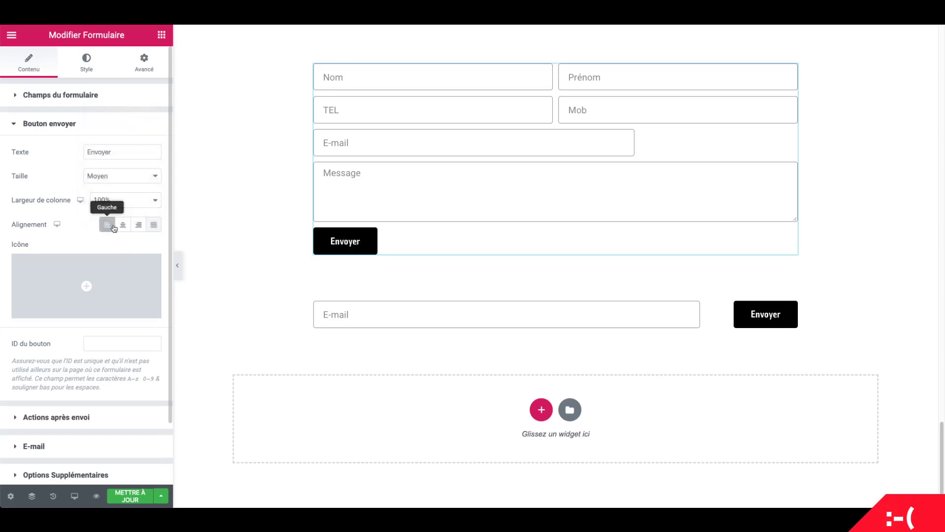
click(129, 227)
click(139, 225)
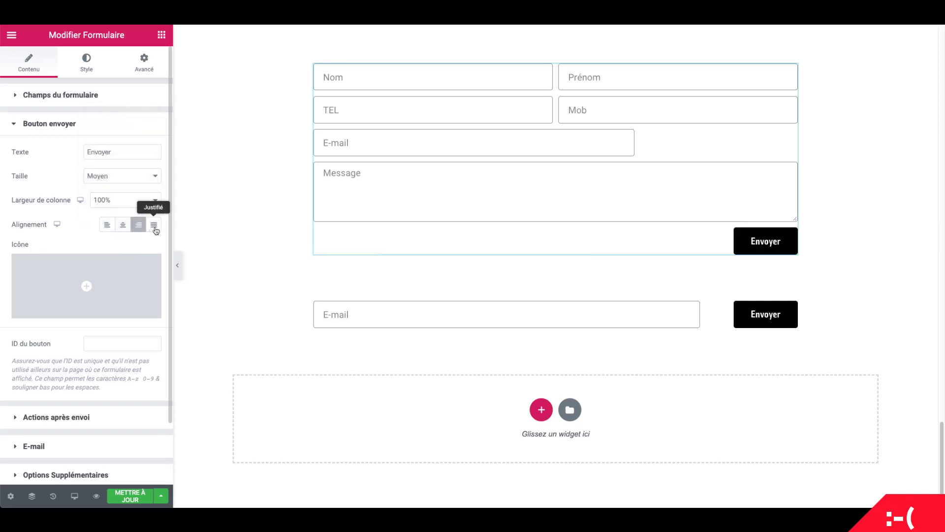
click(154, 225)
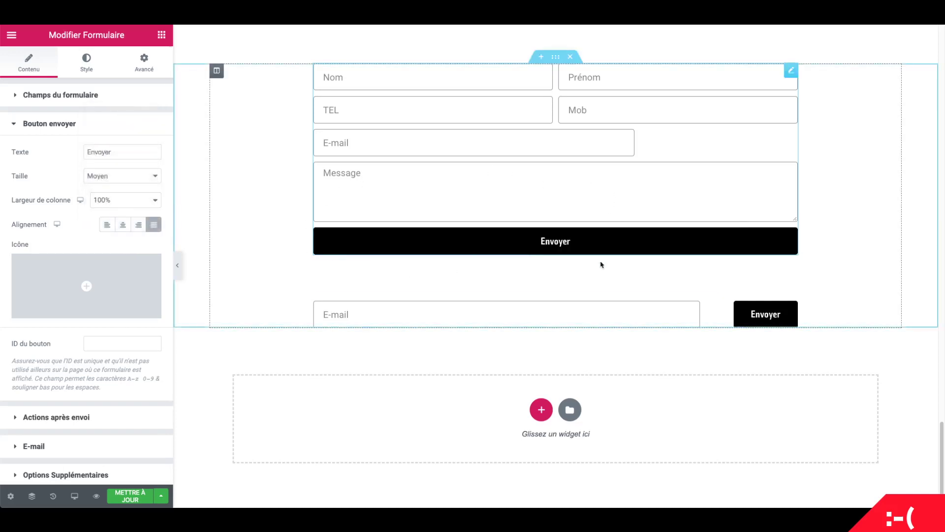